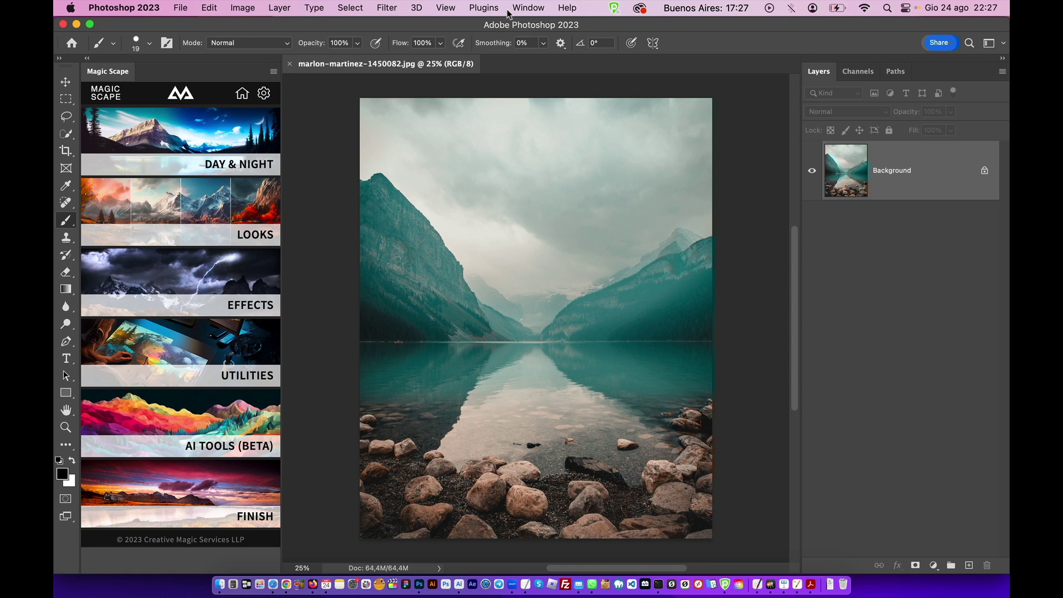
Step: Add a Shadows Color soft-light layer from Magic Scape's Day & Night landscape tools
mouse_move(134, 127)
mouse_move(232, 299)
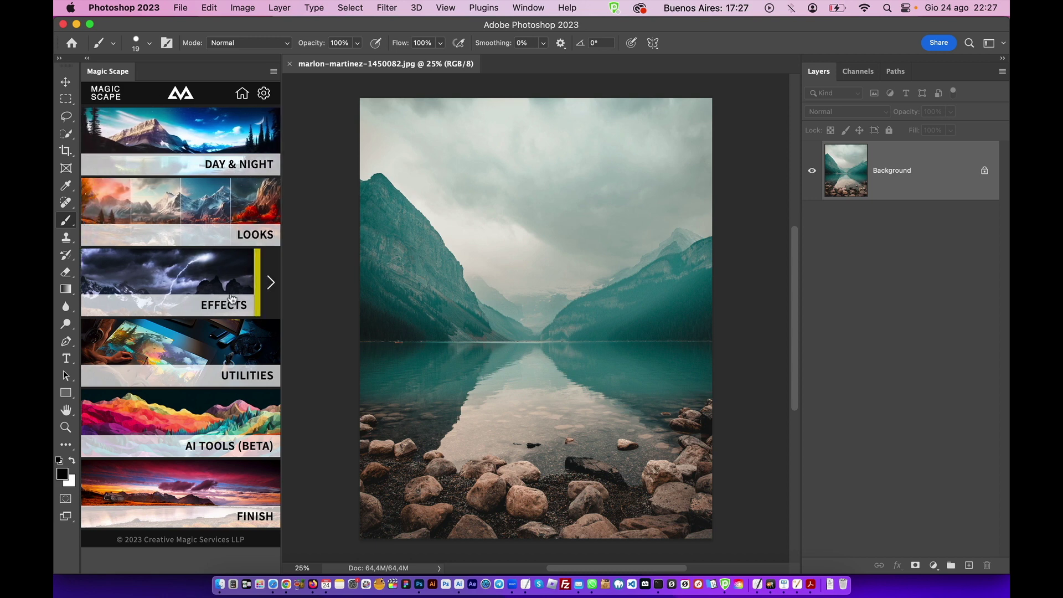
mouse_move(191, 393)
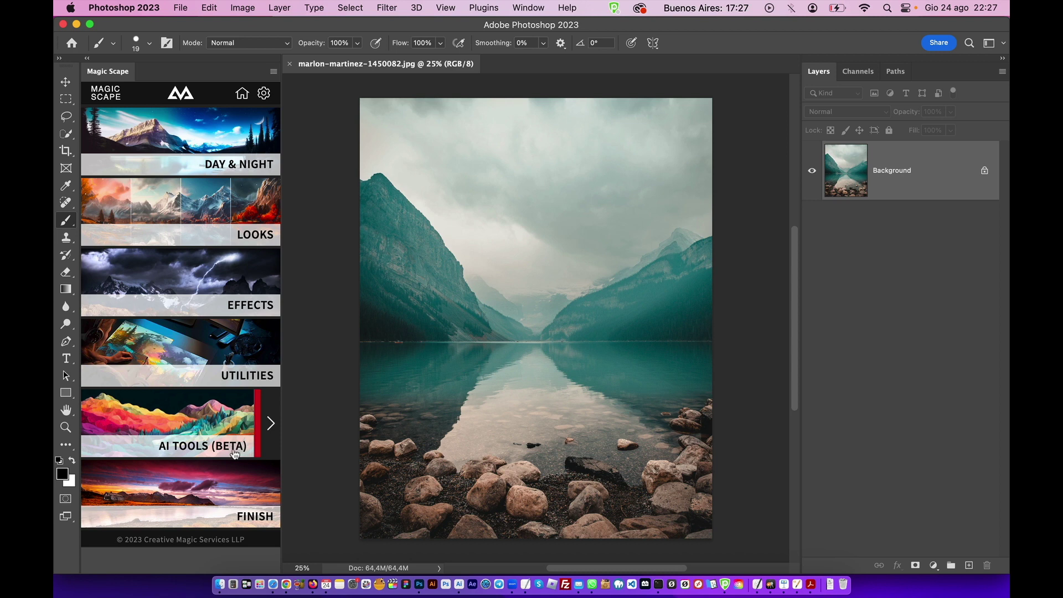
mouse_move(216, 507)
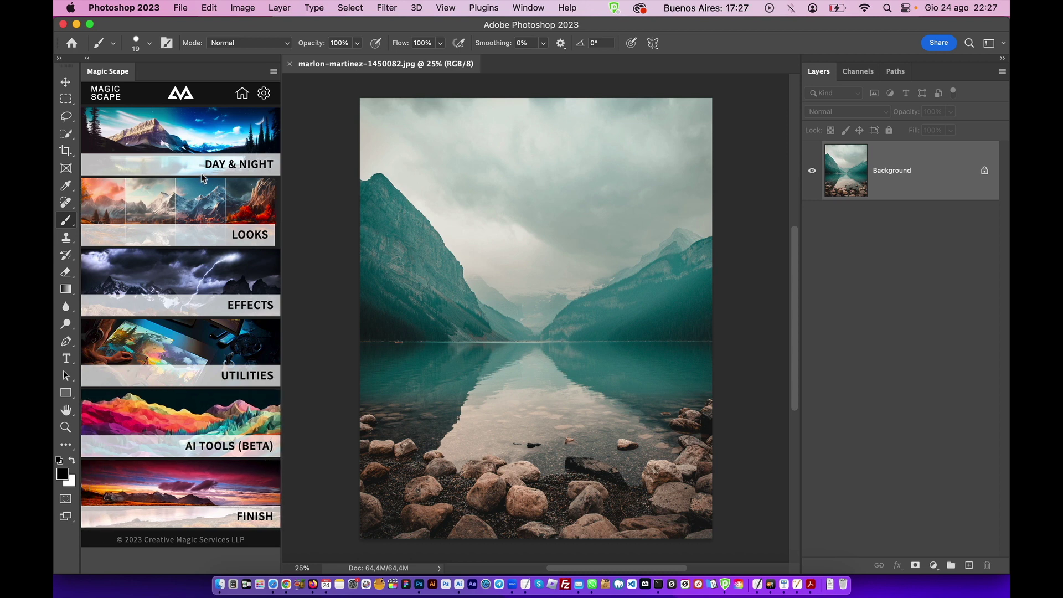
click(200, 130)
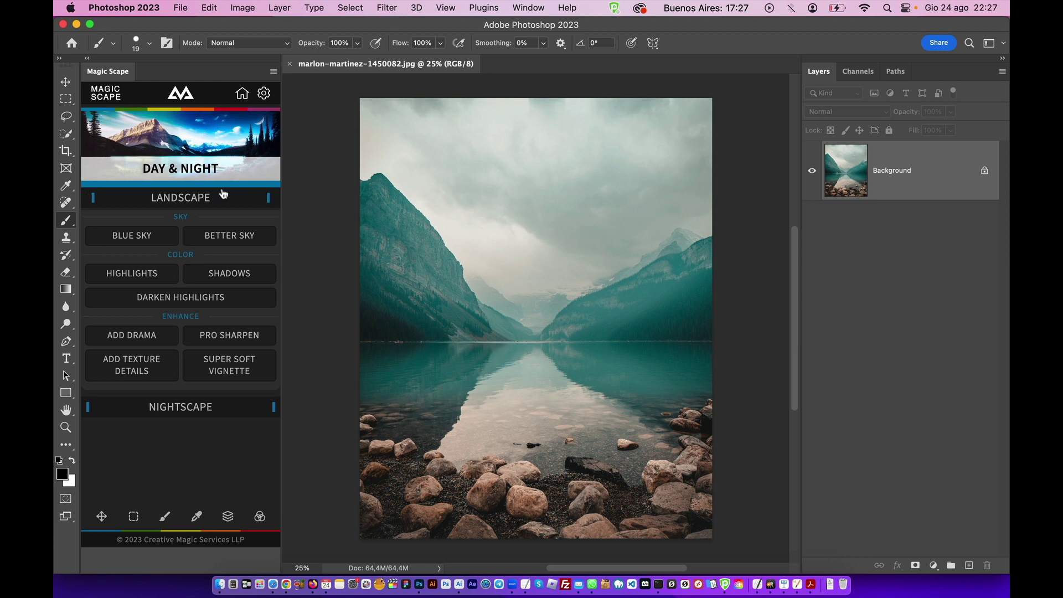
click(230, 277)
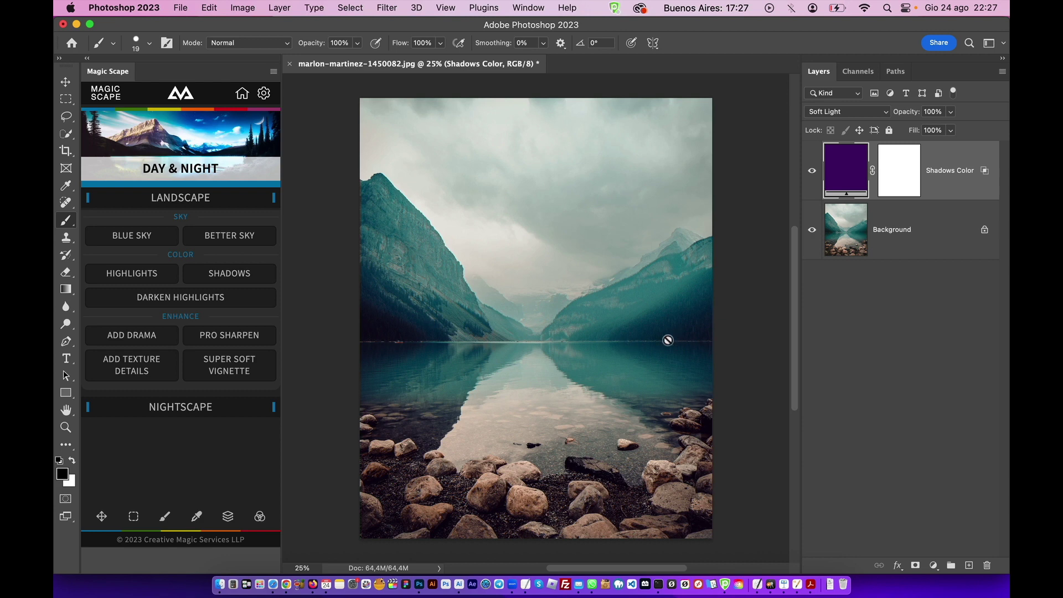
Step: Toggle the Shadows Color layer off and on several times to compare, ending visible
click(812, 171)
click(812, 171)
click(813, 171)
click(812, 171)
click(812, 171)
click(812, 171)
click(813, 171)
click(812, 171)
Step: Add the Add Drama Curves 1 adjustment and compare it against the Background alone
click(131, 336)
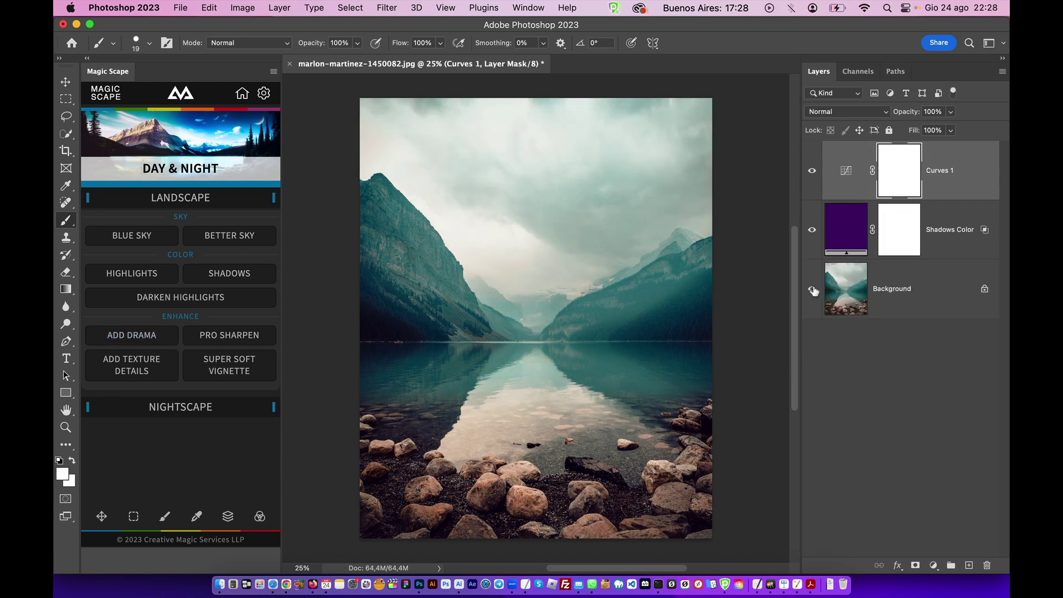
alt+click(812, 290)
alt+click(812, 290)
alt+click(812, 290)
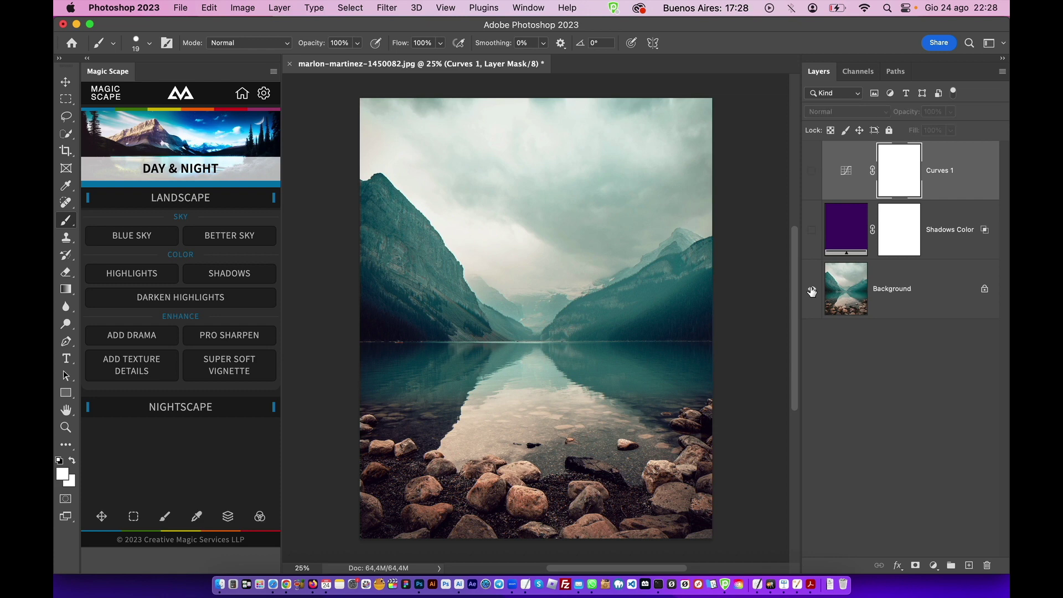
alt+click(813, 290)
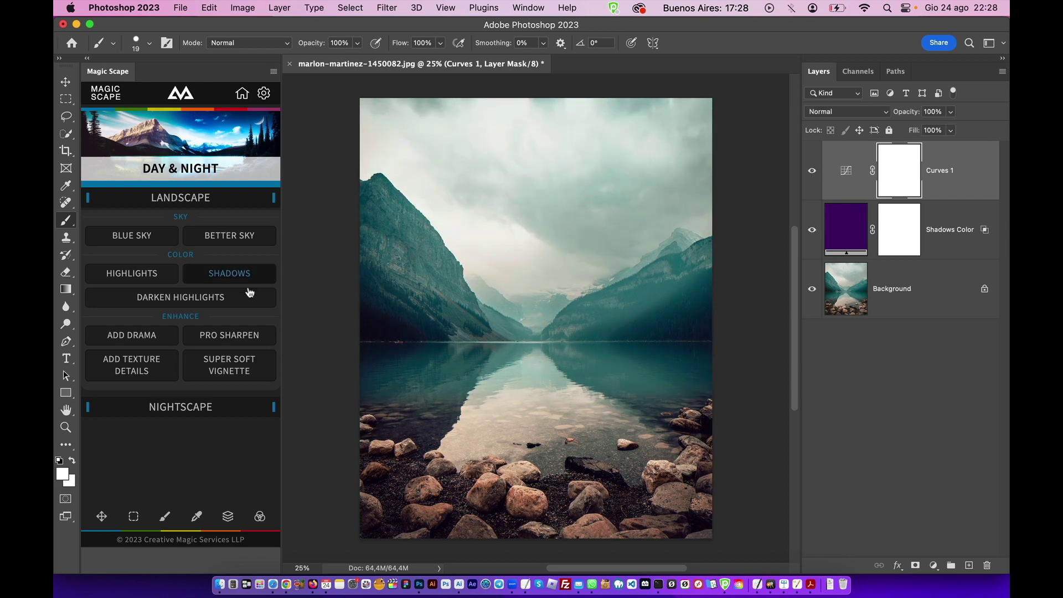
Step: Add a Super Soft Vignette layer and toggle it to compare up close
click(231, 371)
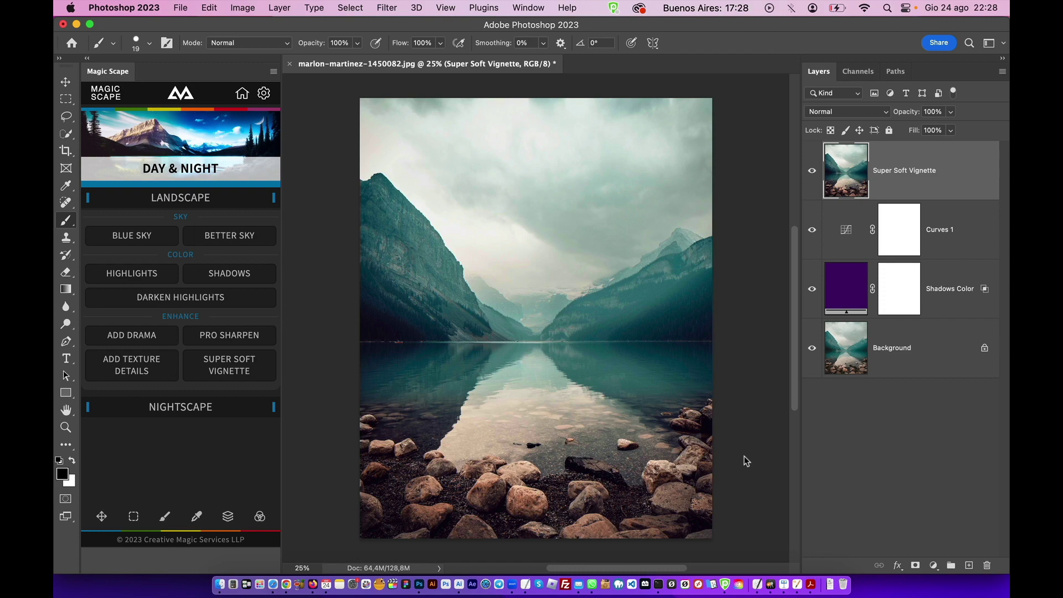
scroll(717, 527, up, 5)
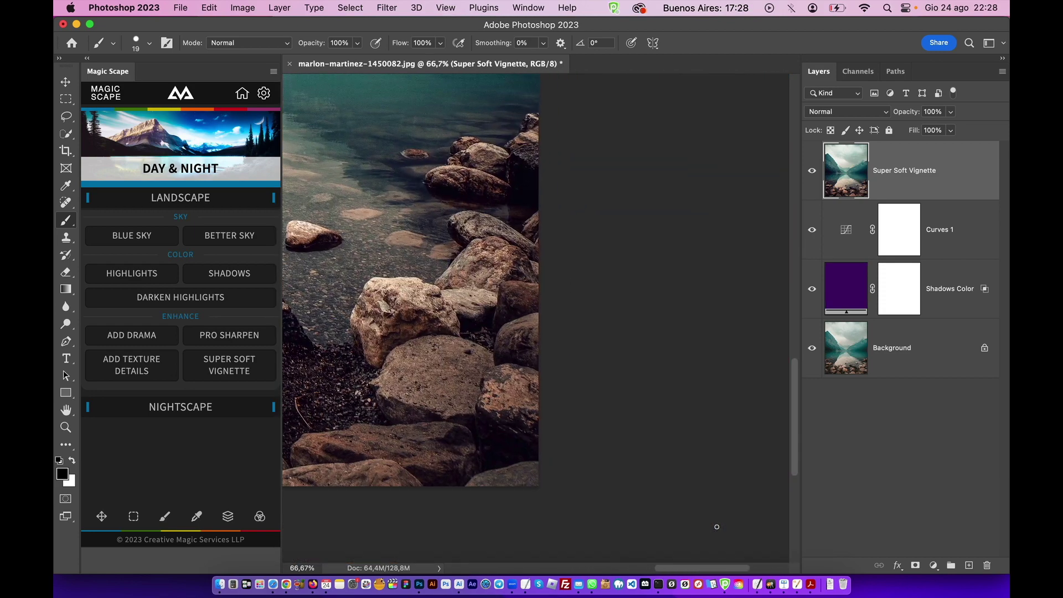
click(810, 170)
click(810, 171)
click(810, 171)
click(810, 170)
Step: Pan around the photo and toggle the vignette again to check its effect
scroll(563, 331, down, 5)
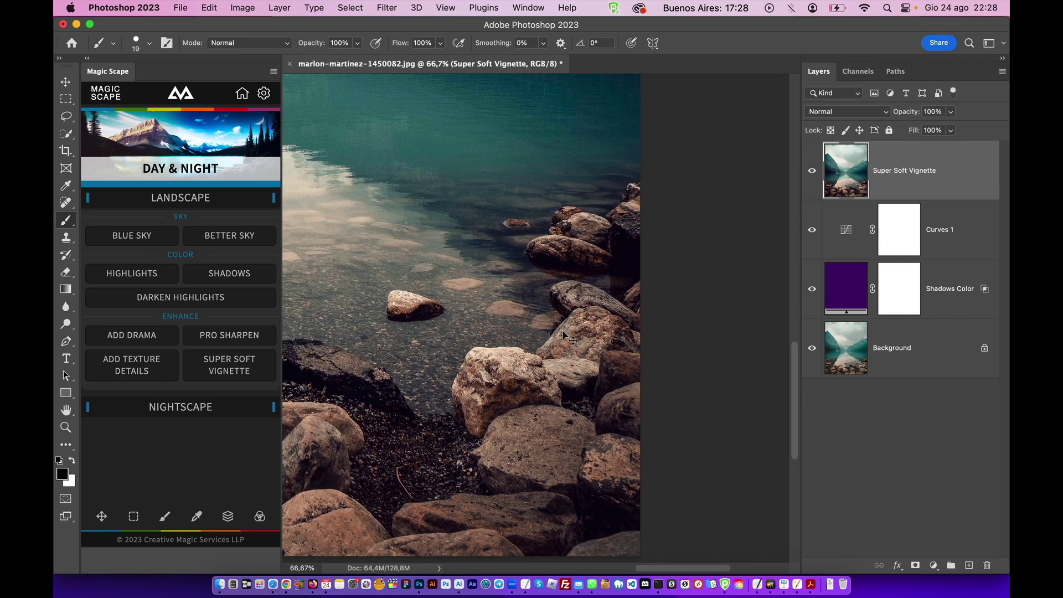
scroll(562, 331, right, 2)
scroll(563, 330, down, 2)
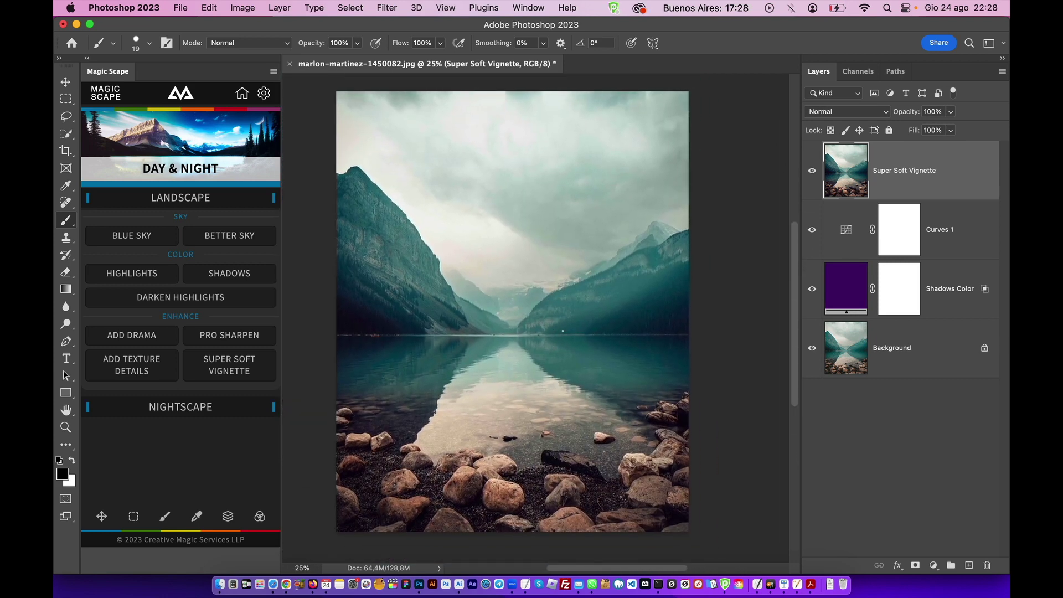
scroll(562, 331, up, 1)
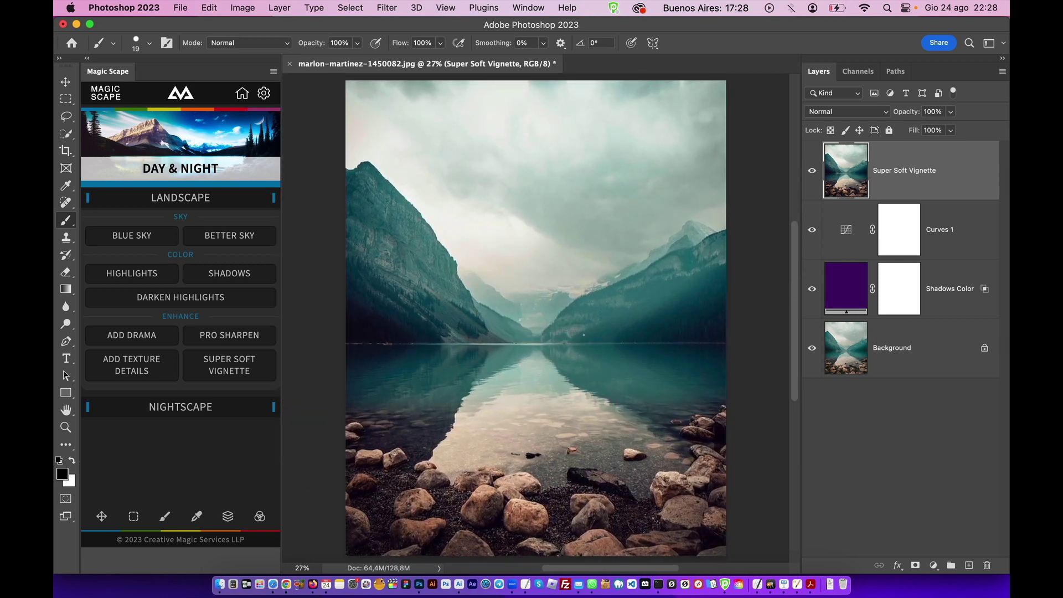
click(812, 171)
click(812, 172)
click(813, 172)
click(813, 173)
Step: Compare with the Background alone, then go back to Magic Scape's category home
click(811, 349)
alt+click(813, 350)
alt+click(812, 350)
click(242, 94)
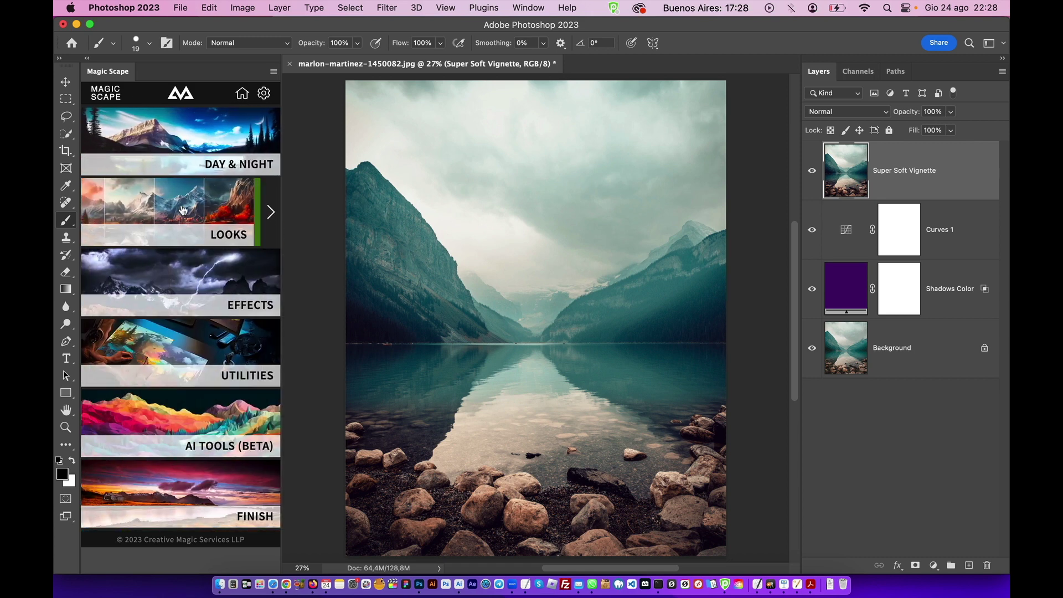
Step: Apply the Cold Feeling look from Magic Scape's Looks adjustments
click(201, 194)
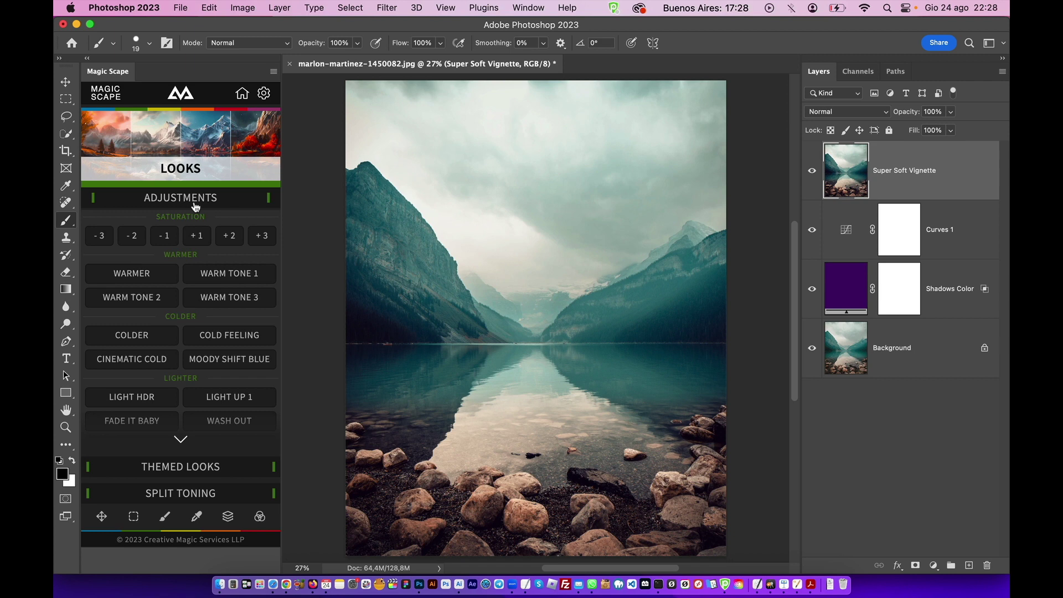
scroll(204, 346, down, 1)
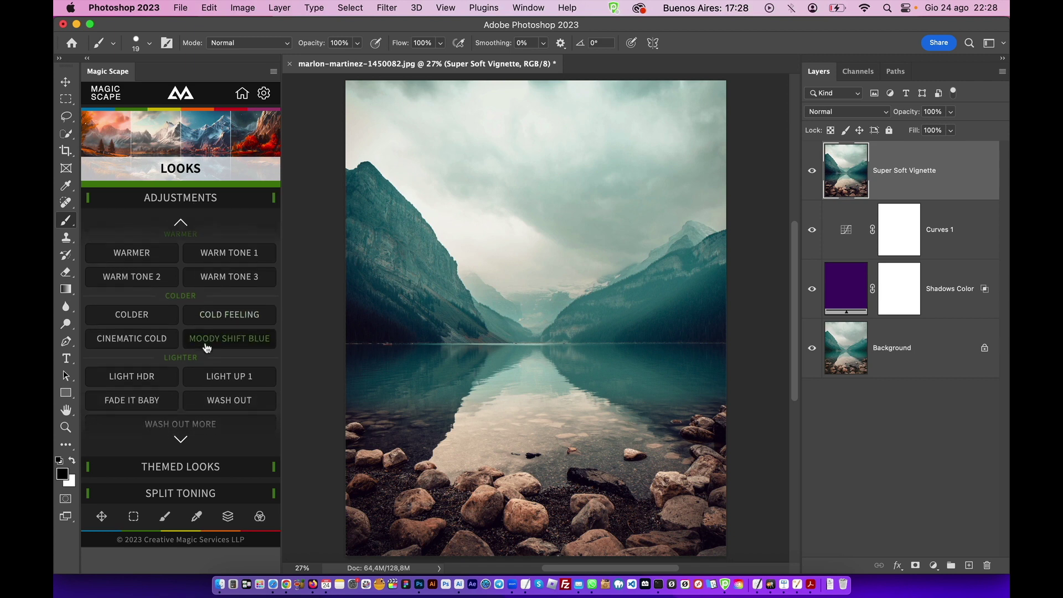
click(238, 321)
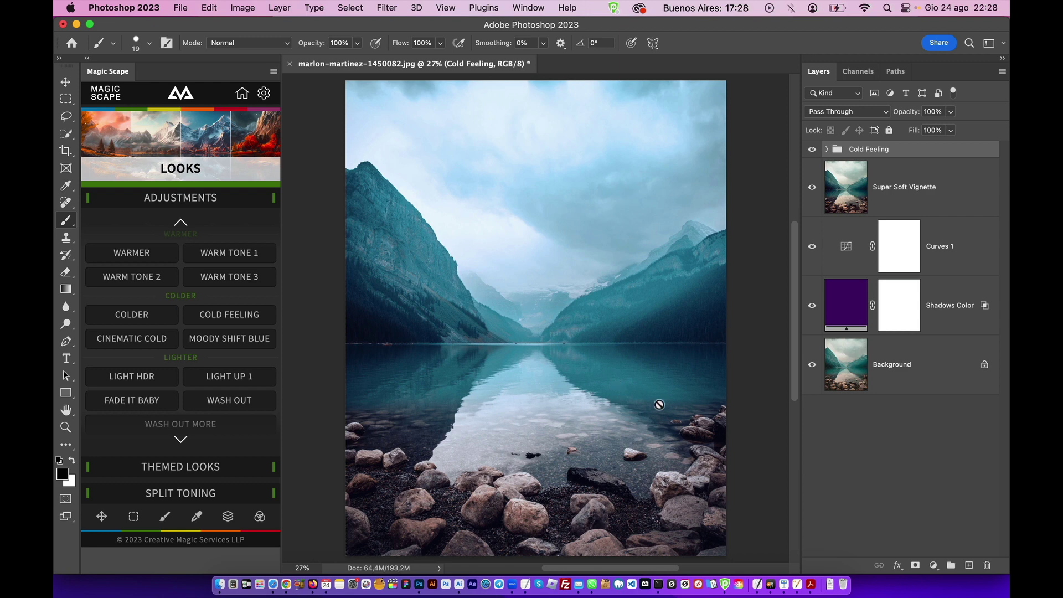
Step: Toggle the Cold Feeling group to compare, then drag it to the trash
click(812, 149)
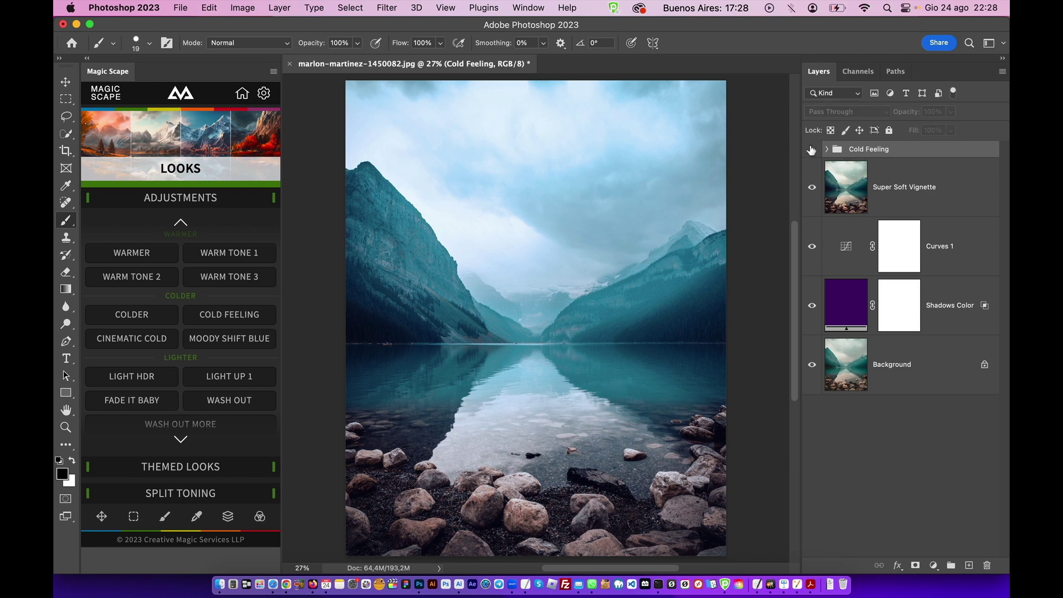
click(812, 149)
click(812, 149)
click(812, 149)
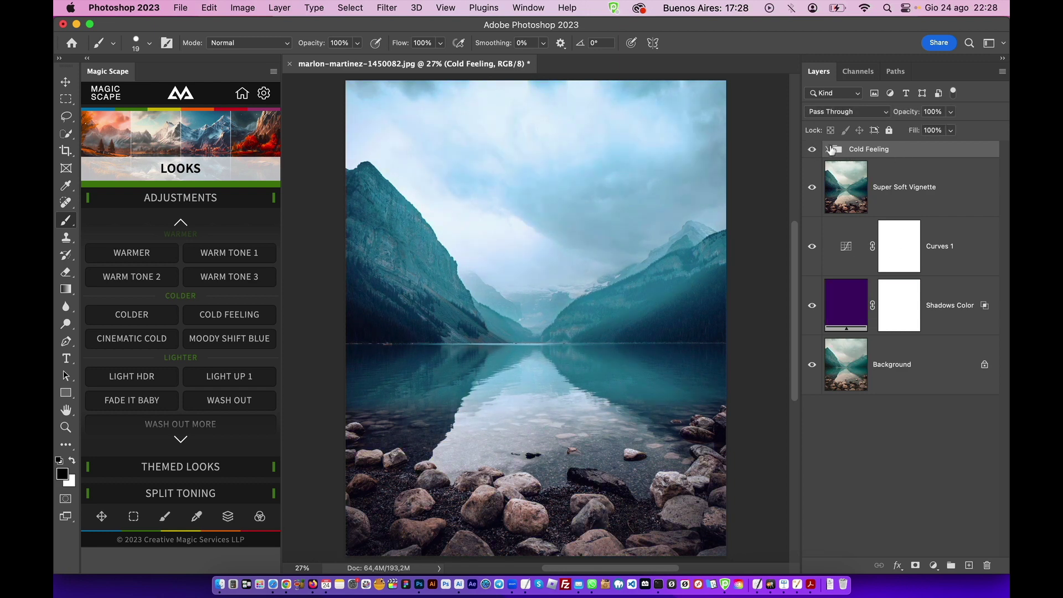
drag(925, 159, 987, 565)
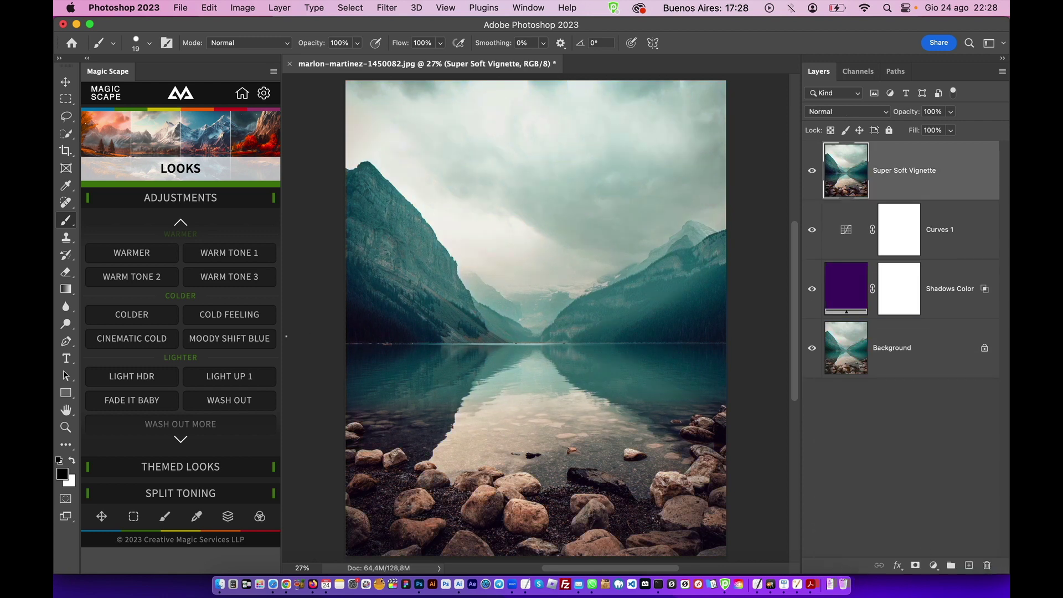
Step: Apply the Moody Shift Blue look and collapse its new group
scroll(233, 336, down, 3)
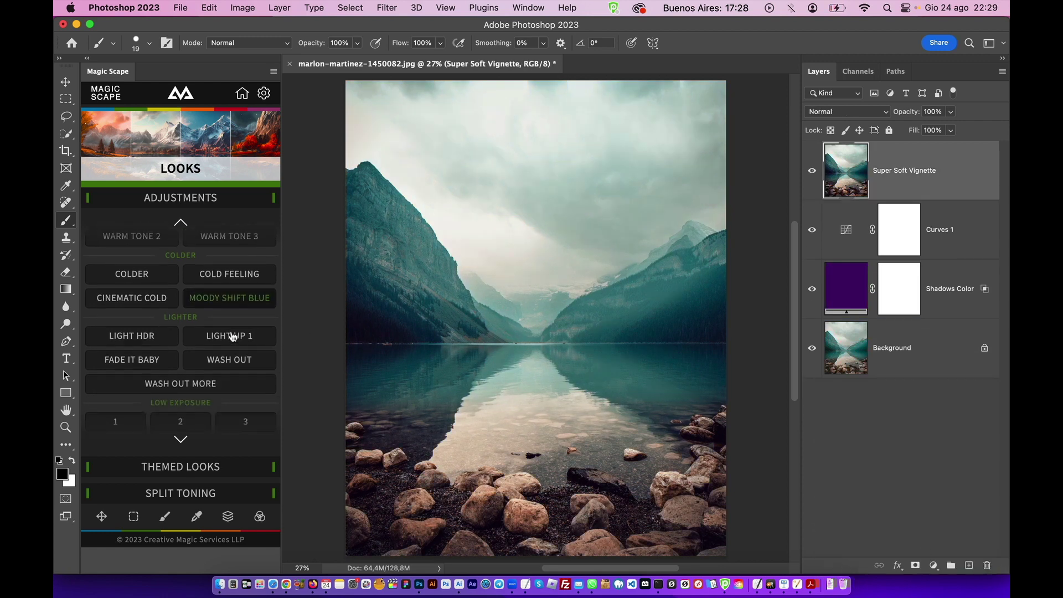
click(225, 299)
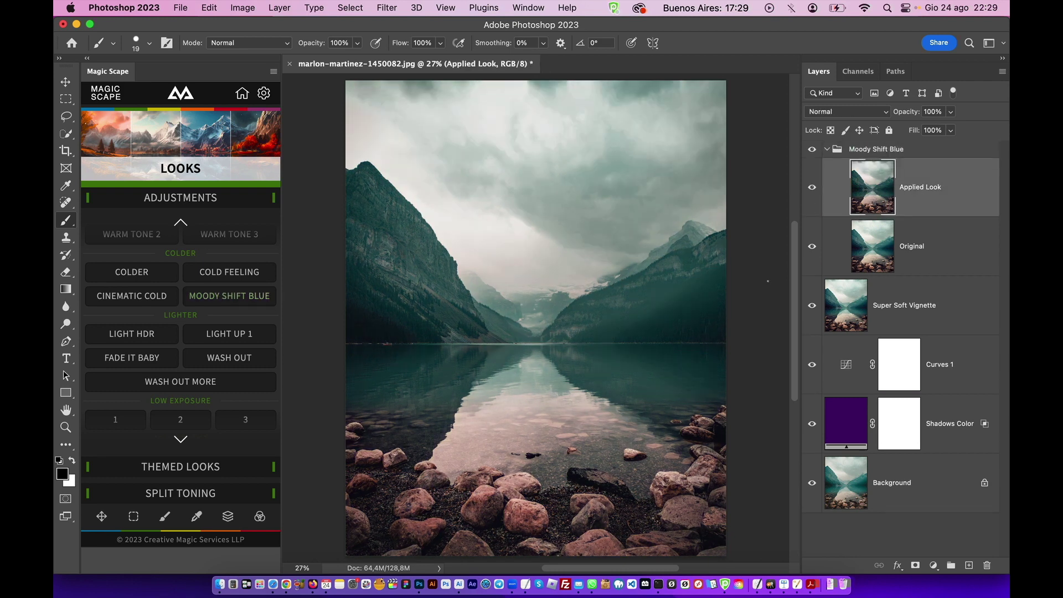
click(828, 150)
Step: Toggle the Moody Shift Blue group to compare, then solo the Background layer
click(812, 150)
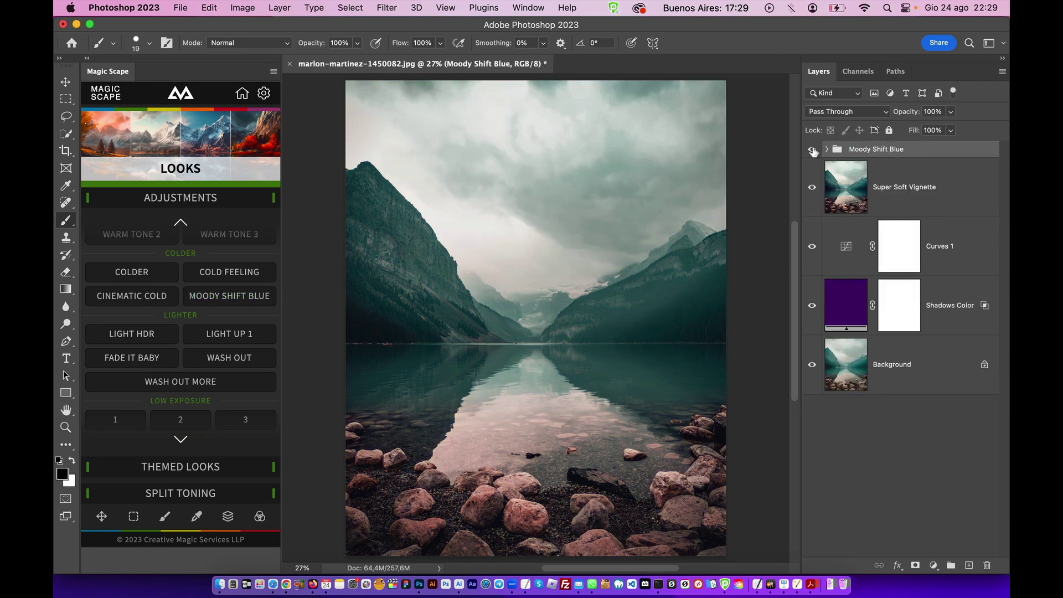
click(812, 150)
click(813, 150)
click(813, 150)
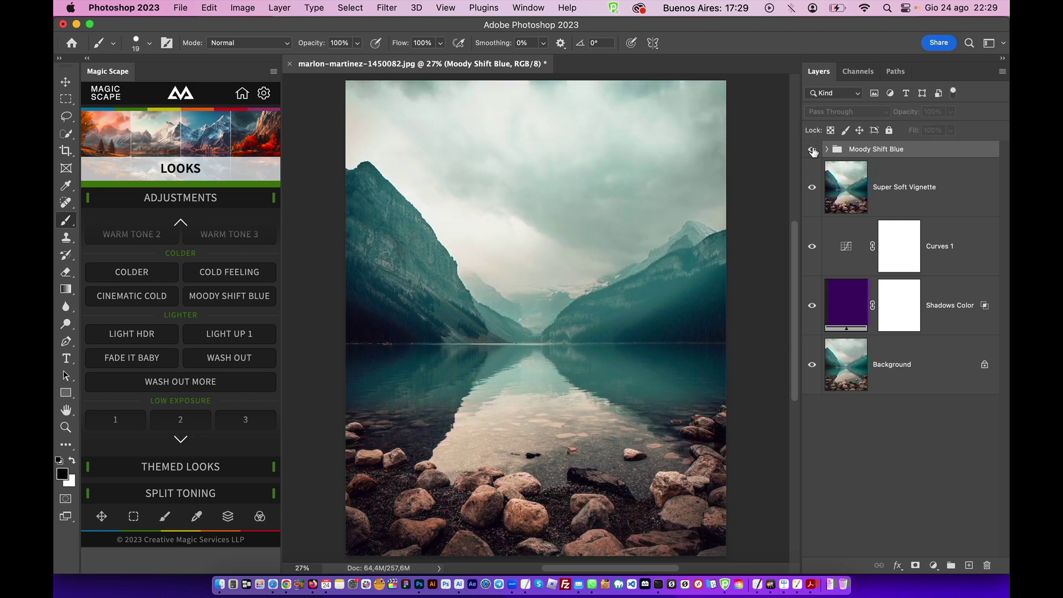
click(813, 150)
alt+click(812, 365)
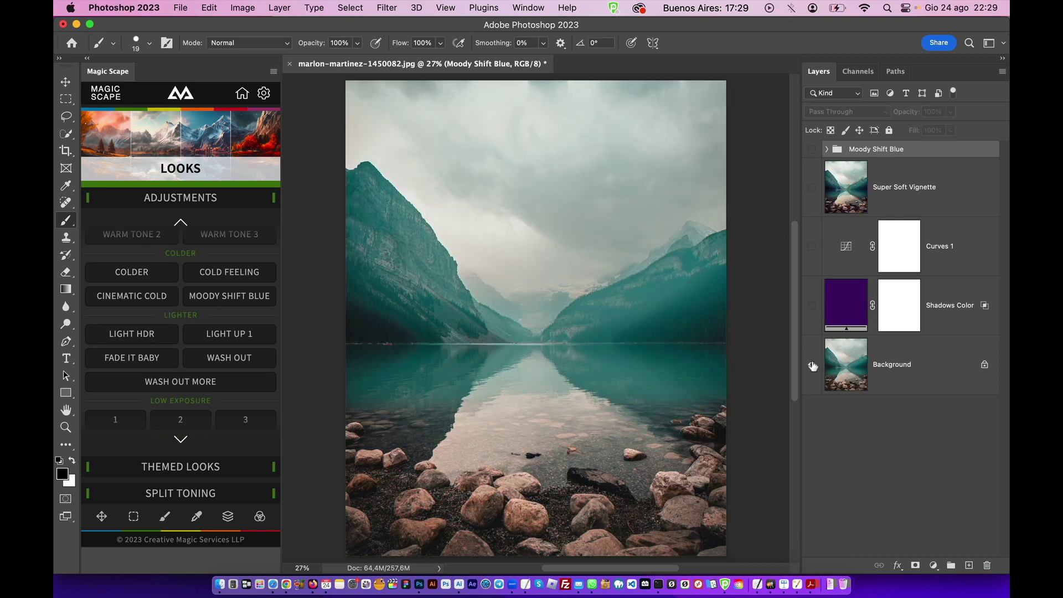
Step: Restore all layers and toggle the Moody Shift Blue look on and off
alt+click(812, 365)
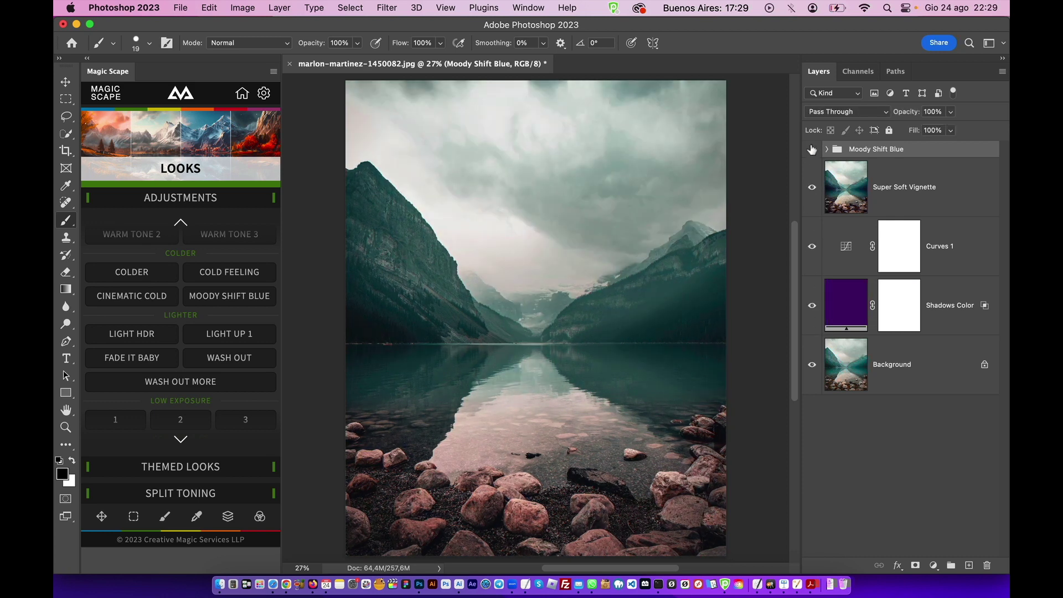
click(812, 149)
click(812, 149)
click(812, 150)
click(812, 149)
Step: Zoom in, compare the look again, then drag the Moody Shift Blue group to the trash
key(super+plus)
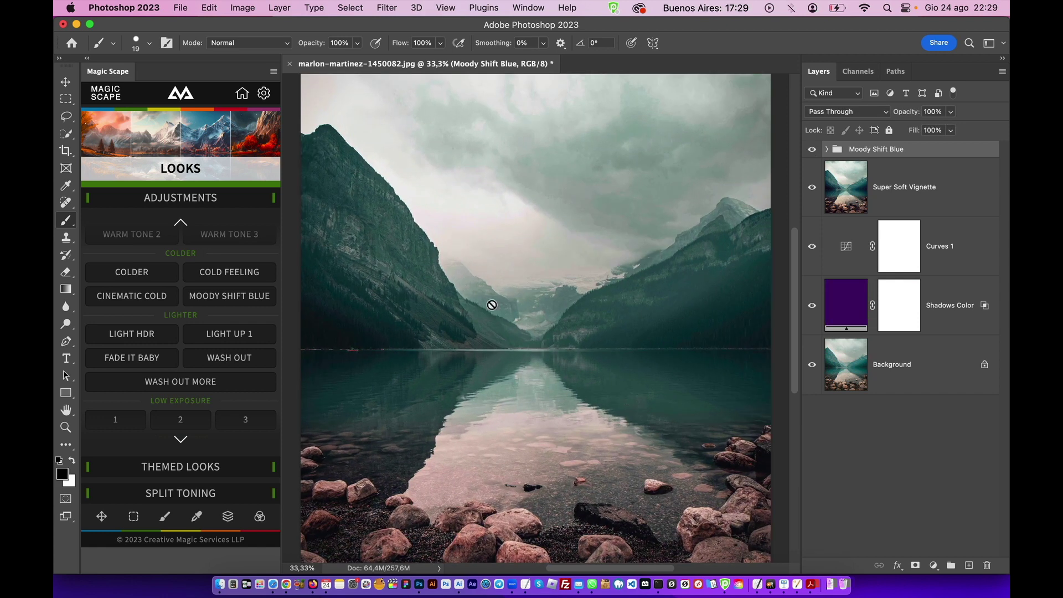
click(812, 150)
click(812, 150)
click(812, 150)
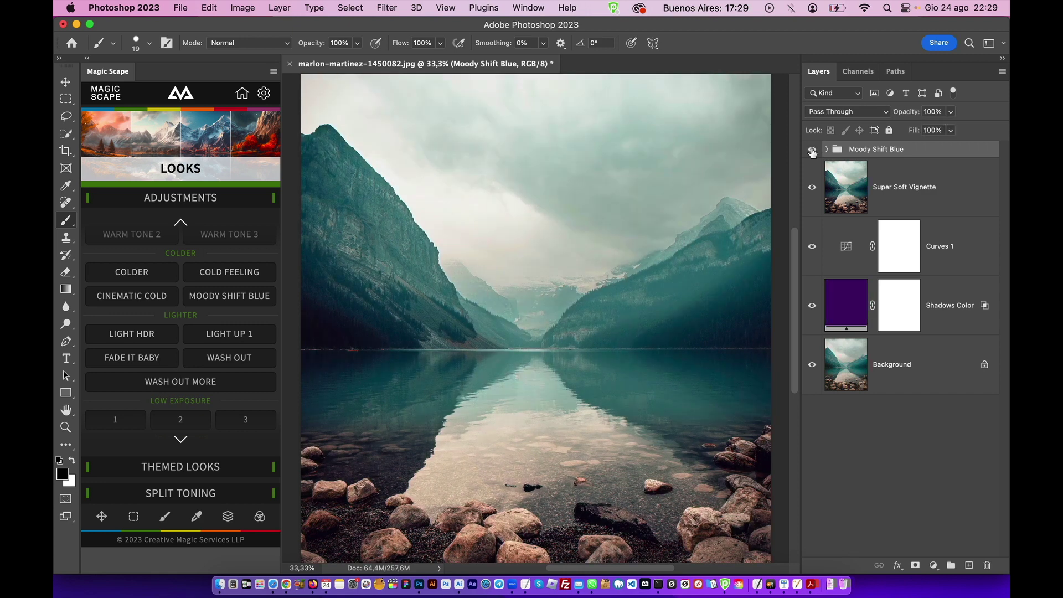
click(812, 150)
click(812, 150)
click(812, 150)
drag(812, 150, 987, 565)
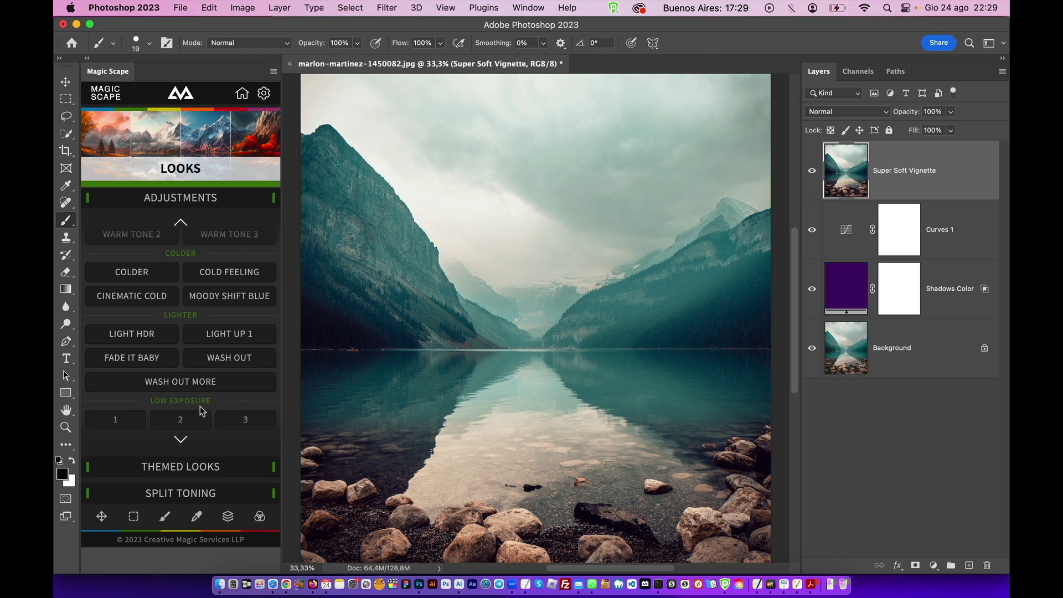
key(super+minus)
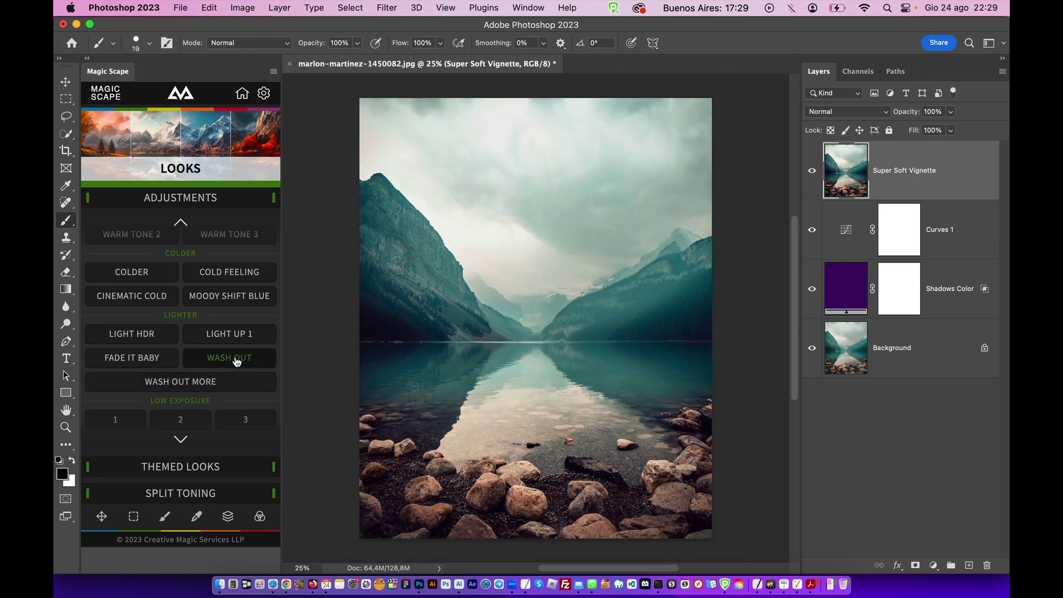
click(236, 361)
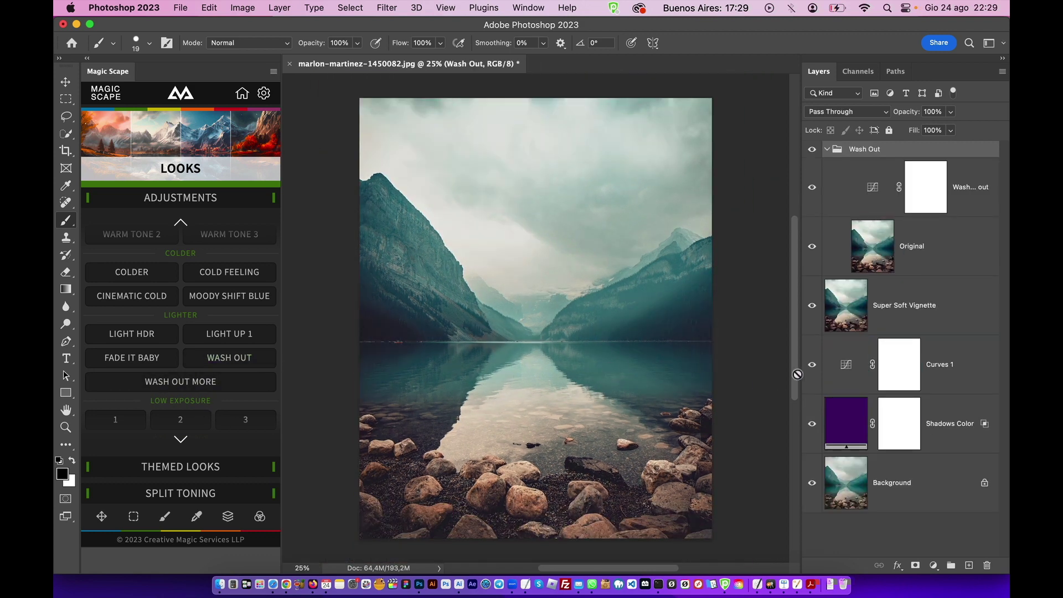
alt+click(813, 485)
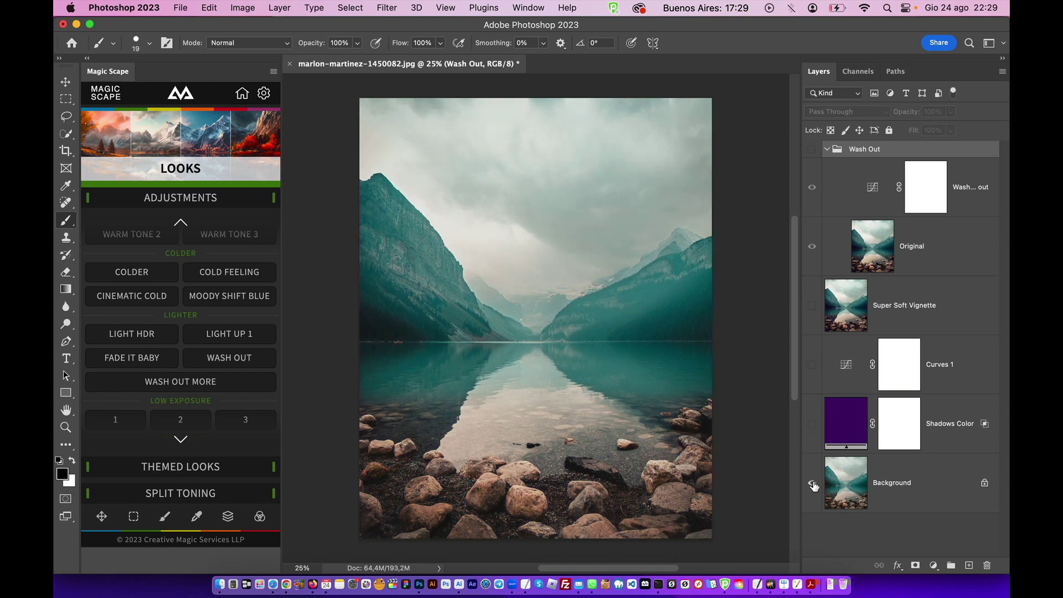
alt+click(812, 485)
alt+click(813, 485)
alt+click(813, 485)
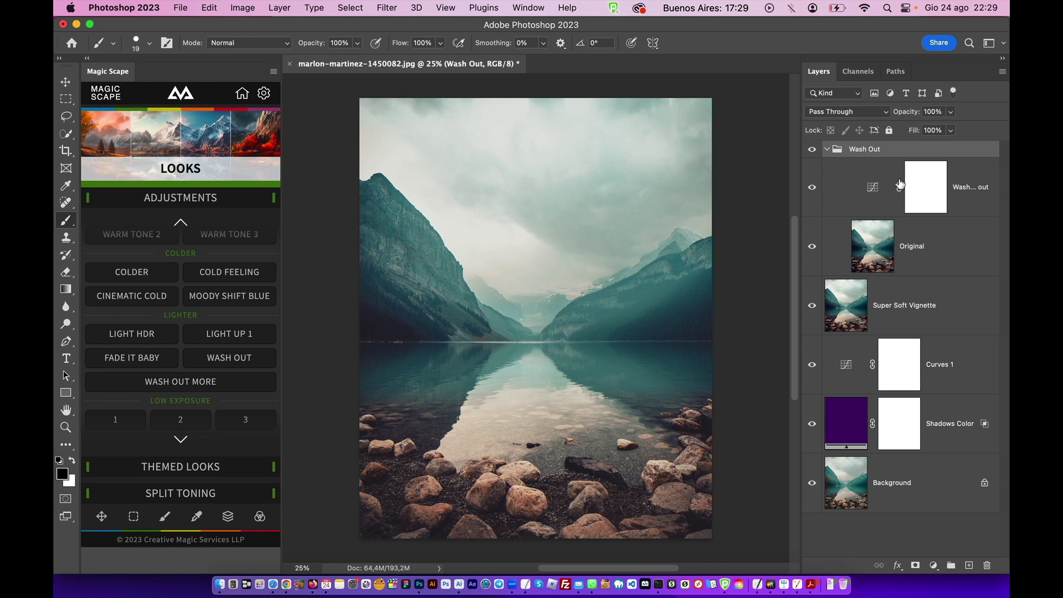
drag(880, 151, 987, 565)
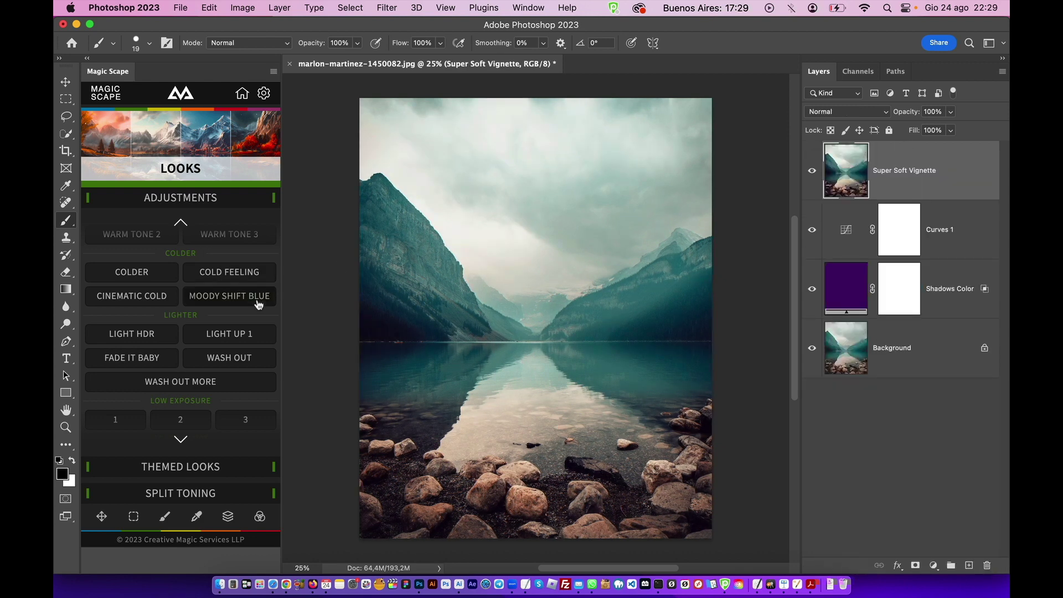
Step: Expand Themed Looks, after briefly opening Split Toning and Adjustments, and scroll its presets
scroll(211, 354, down, 2)
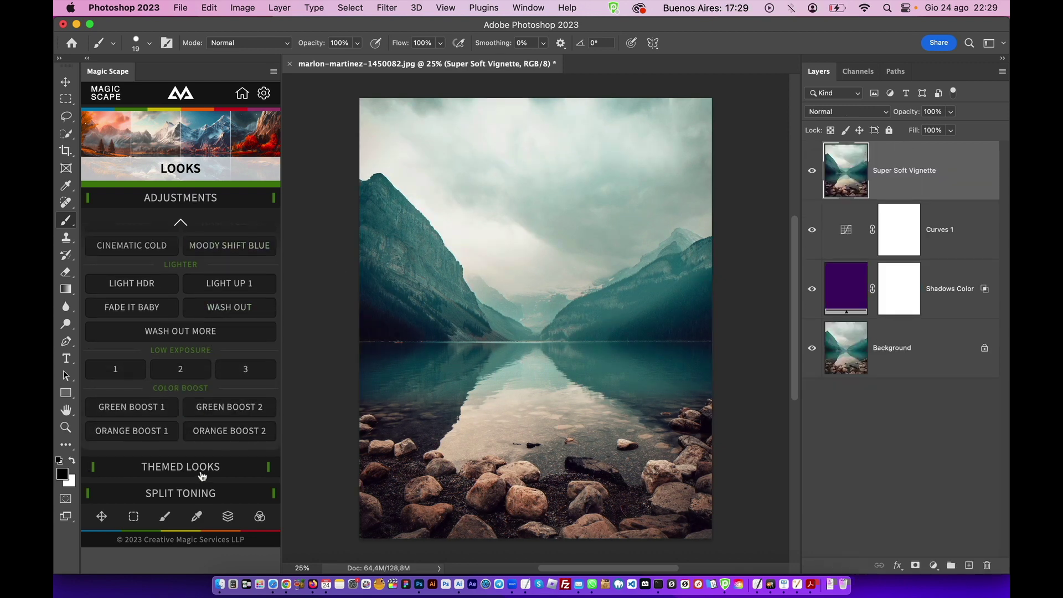
click(200, 469)
scroll(203, 339, down, 2)
click(202, 339)
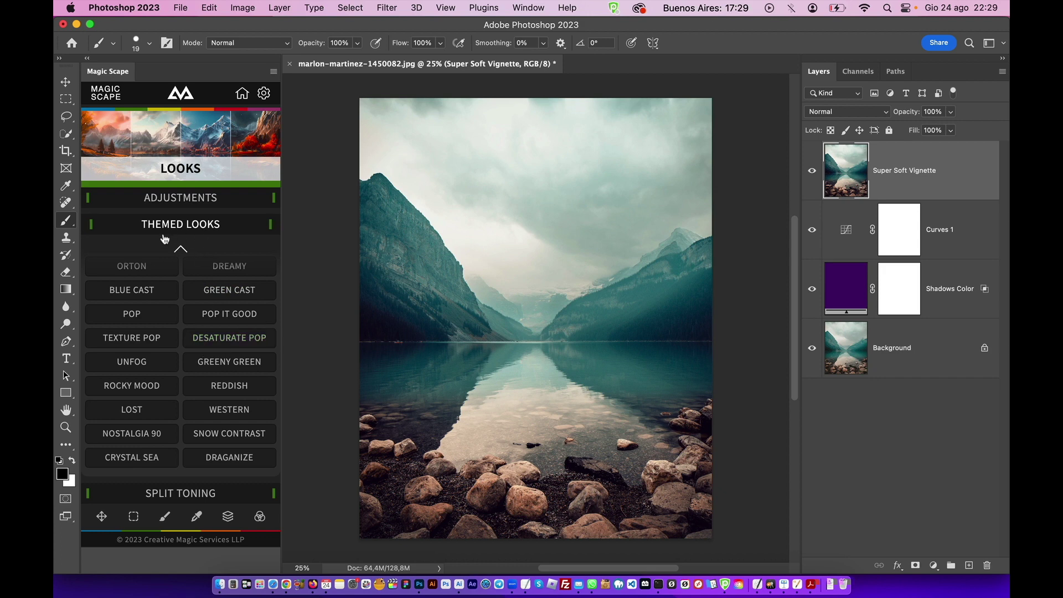
click(203, 494)
click(192, 197)
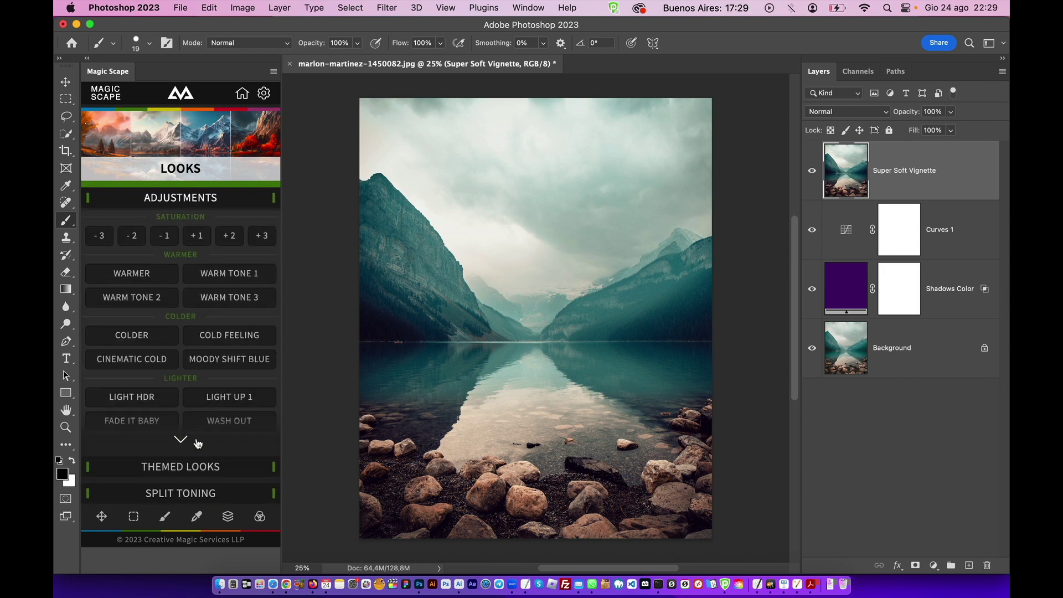
click(190, 465)
scroll(232, 379, down, 3)
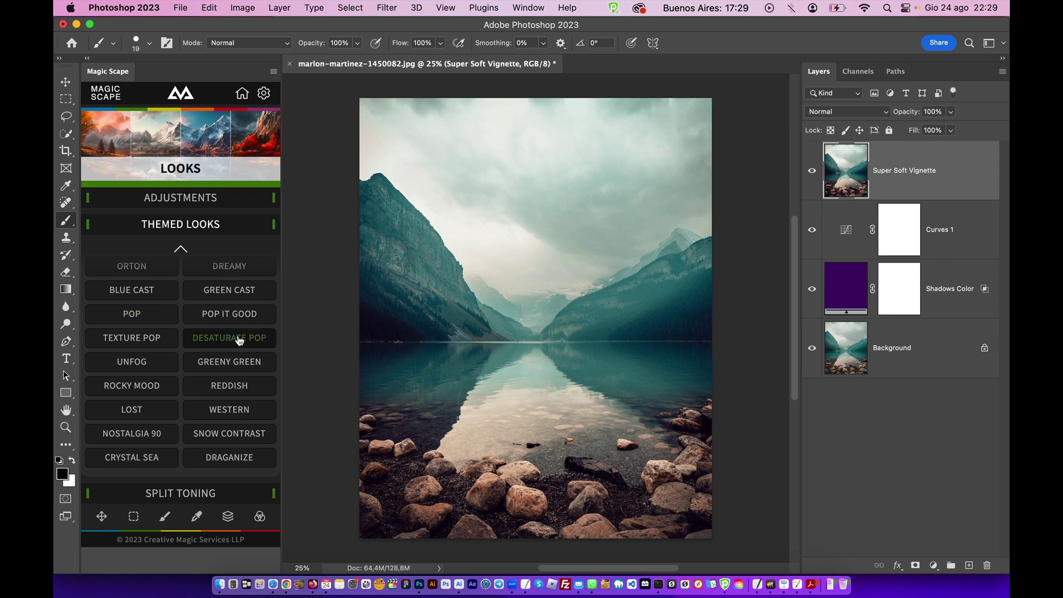
click(149, 366)
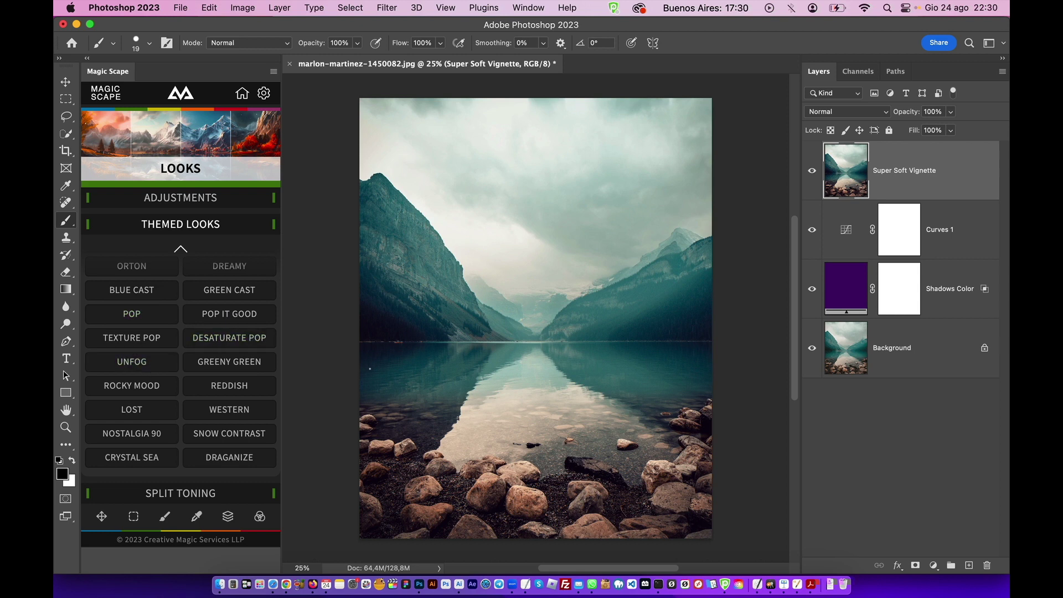
Step: Apply the Texture Pop look and toggle its group to compare
click(152, 342)
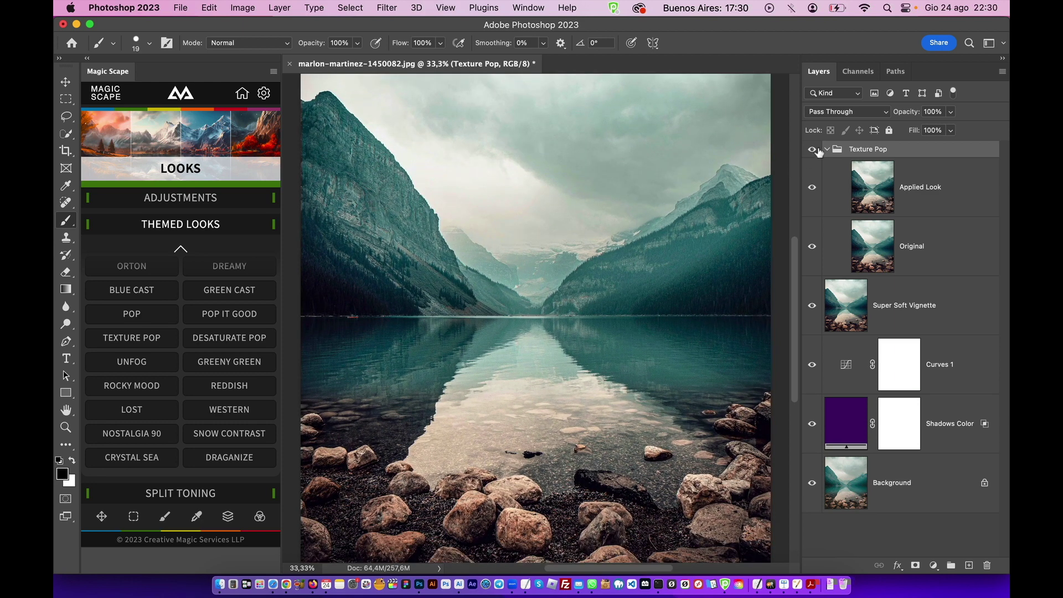
click(813, 150)
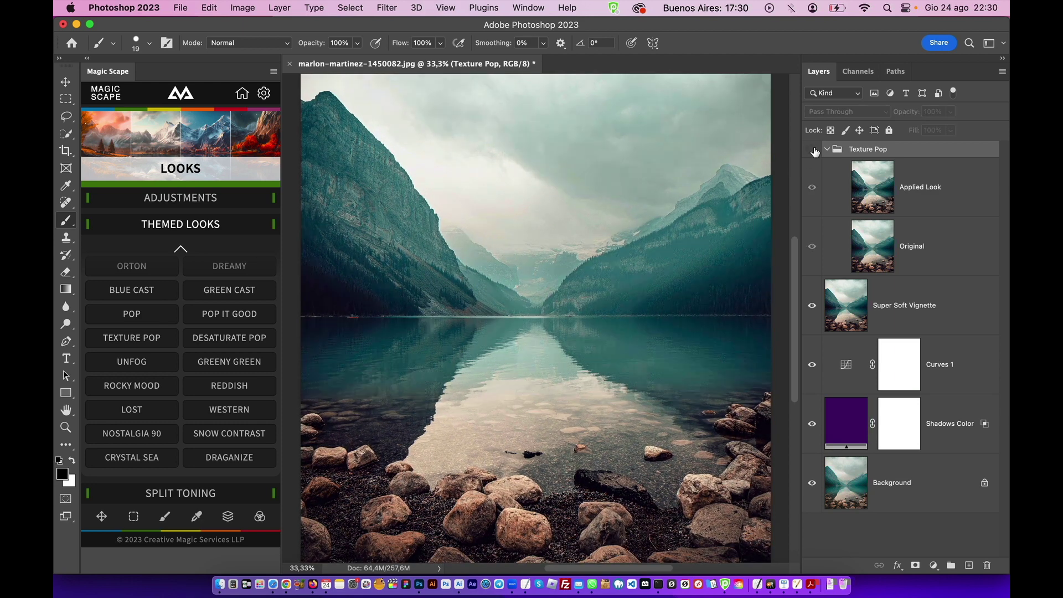
click(812, 150)
click(812, 150)
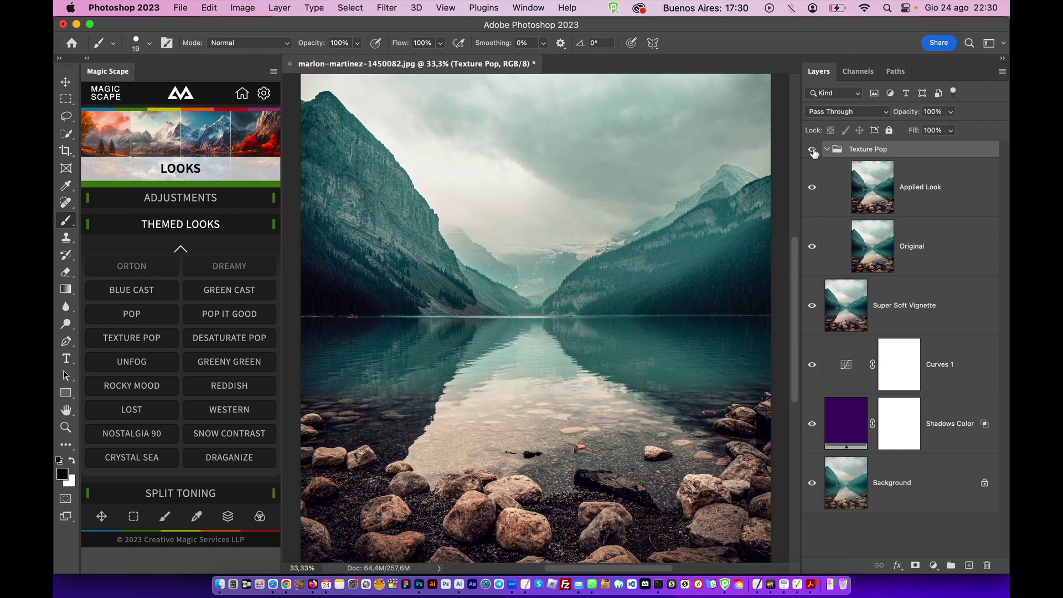
click(813, 149)
click(812, 150)
Step: Zoom the view and keep comparing Texture Pop, leaving it switched on
scroll(641, 262, up, 3)
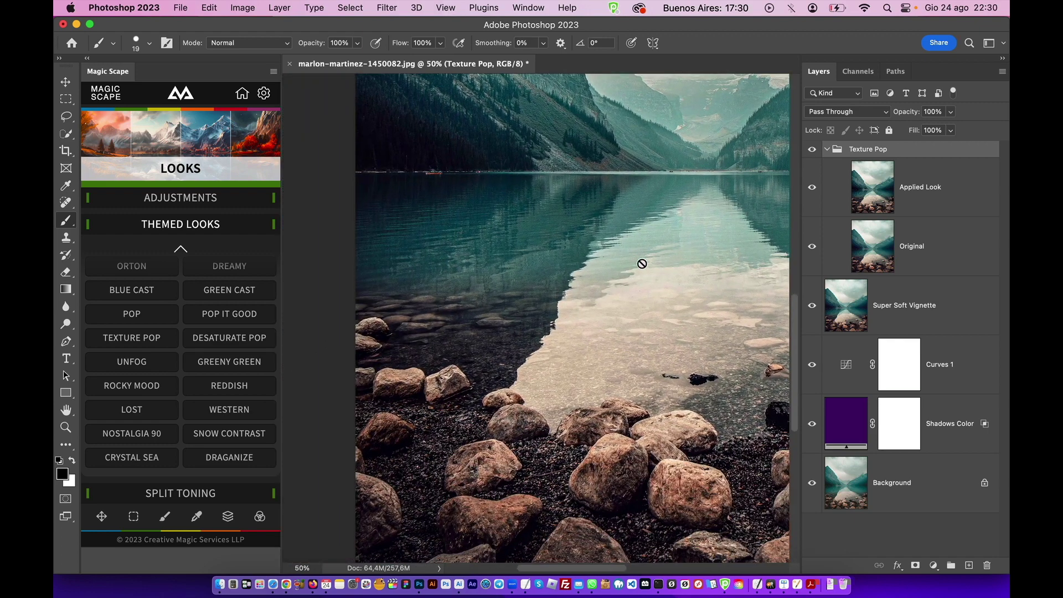
click(812, 150)
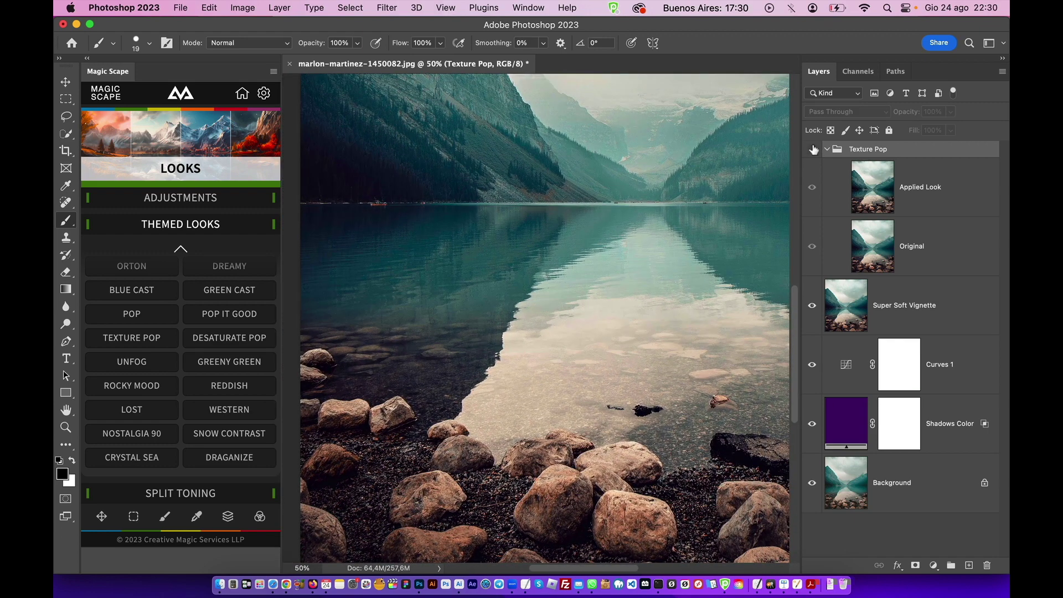
click(812, 150)
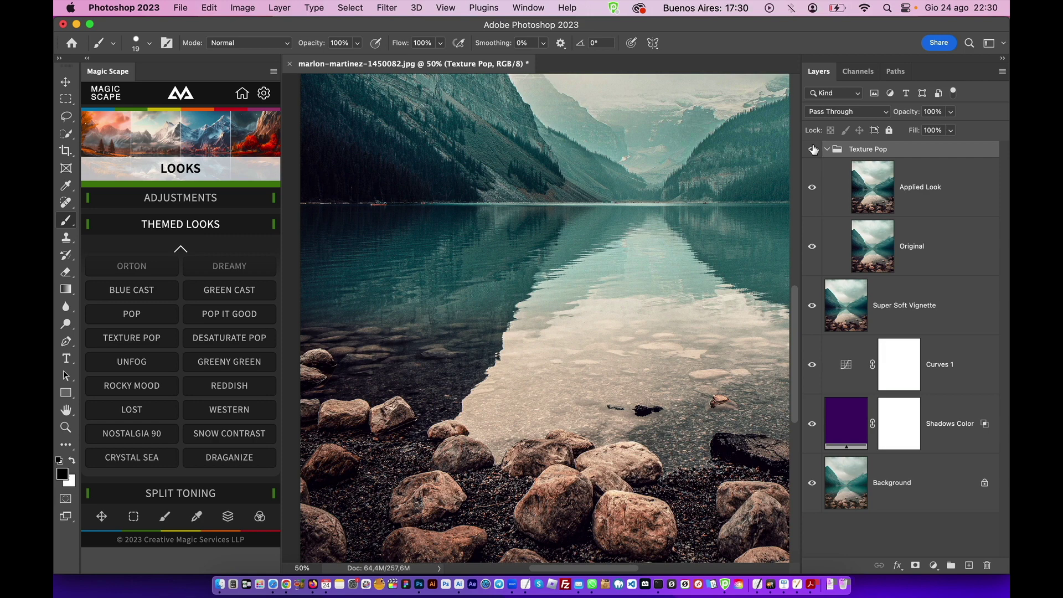
click(812, 149)
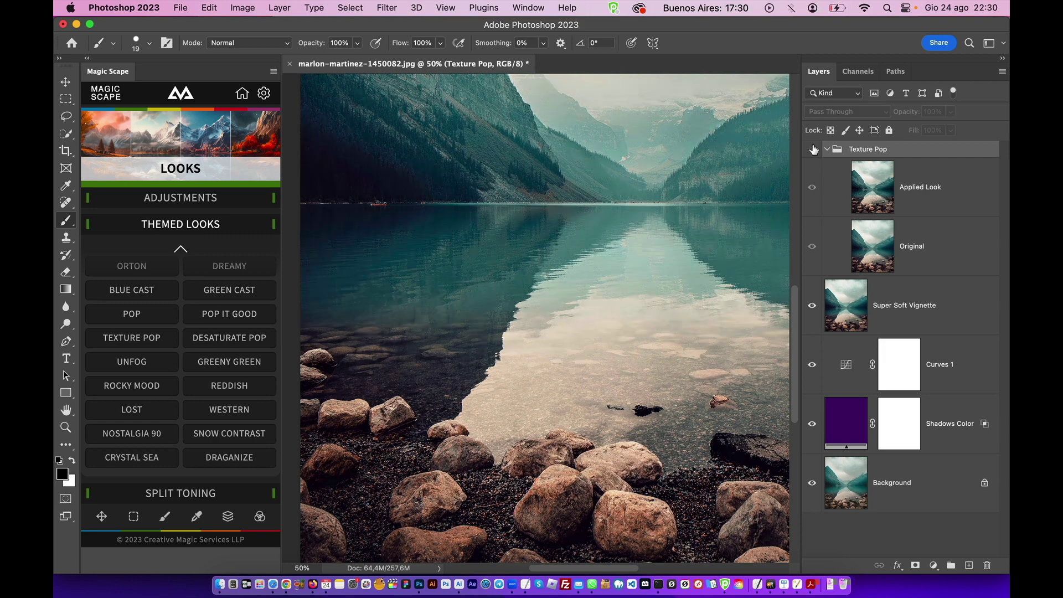
click(812, 150)
click(812, 150)
click(813, 149)
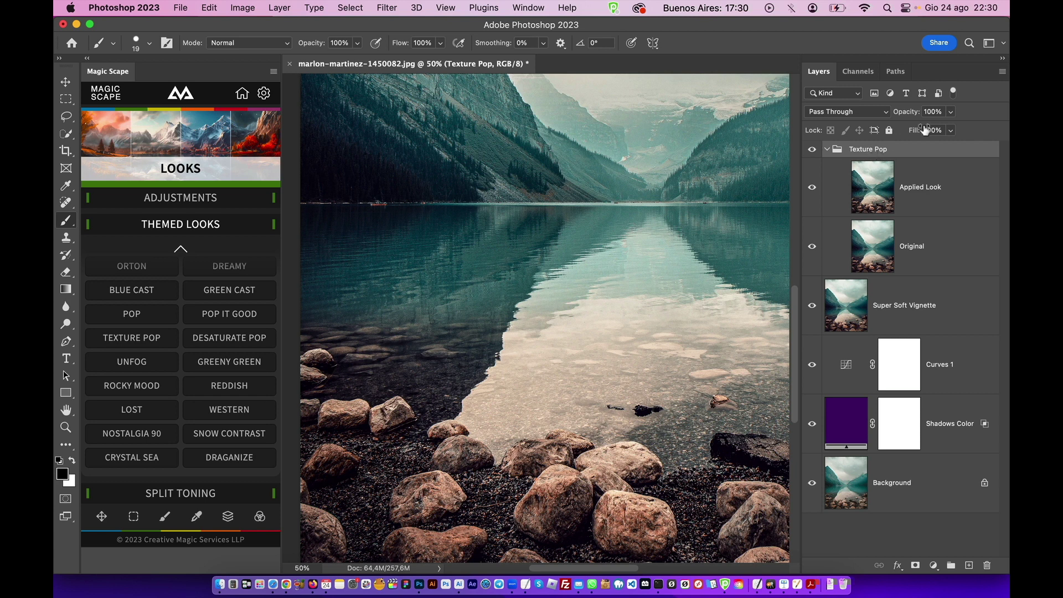
Step: Set the Texture Pop group's opacity to 70% and zoom out to see the whole photo
click(941, 113)
text(70)
key(Return)
key(super+minus)
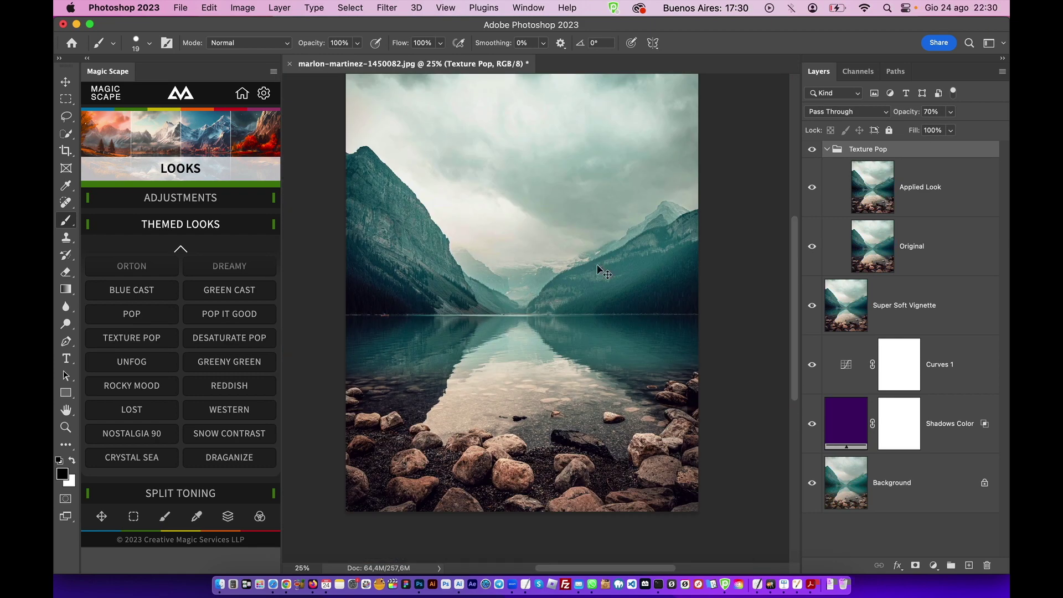
scroll(576, 266, up, 2)
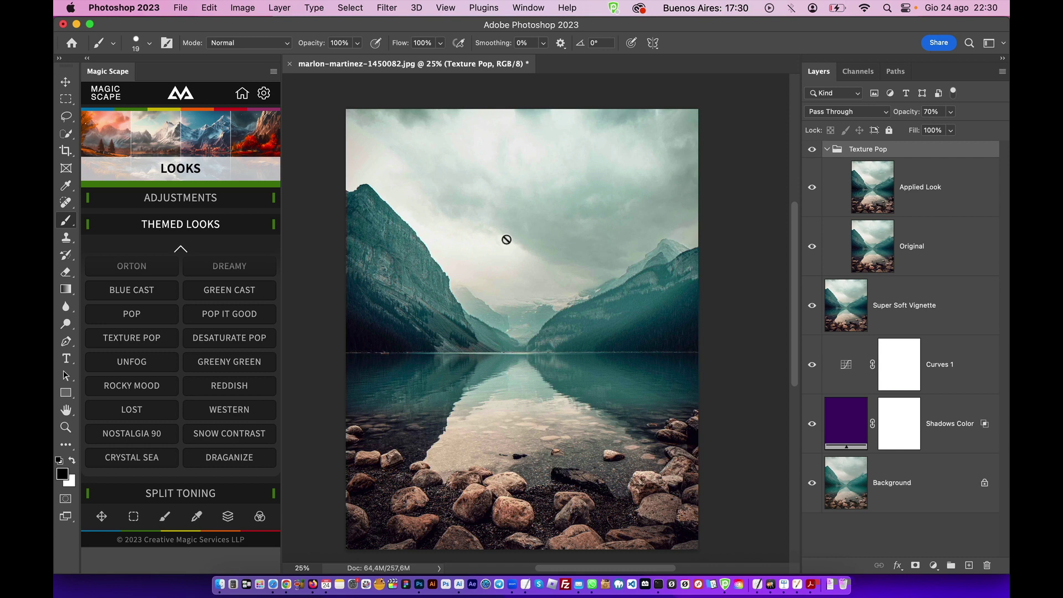
scroll(415, 178, up, 1)
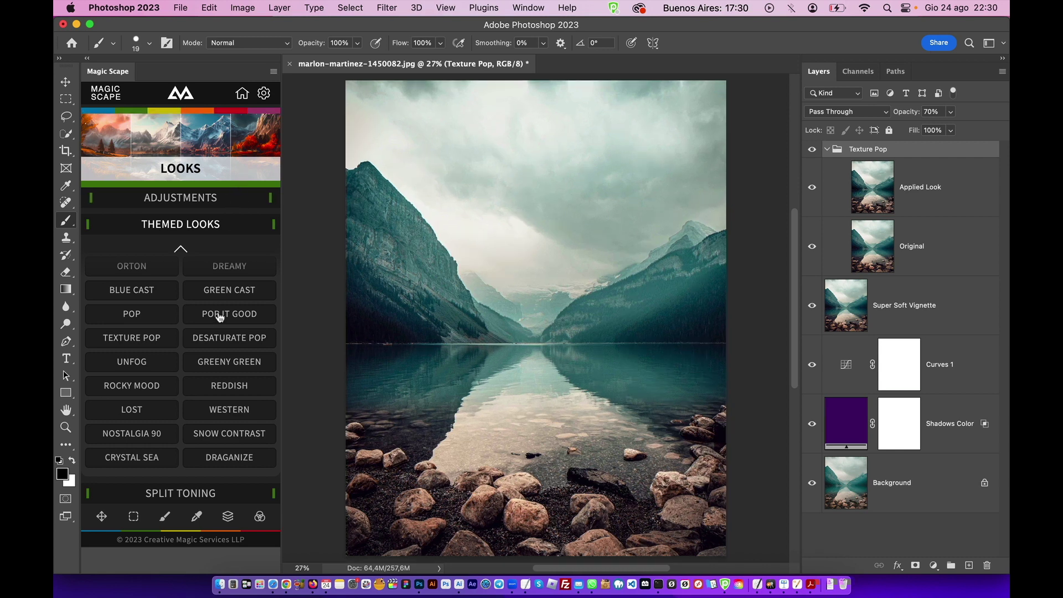
Step: Use the home icon at the top of Magic Scape to leave the Themed Looks page
click(242, 93)
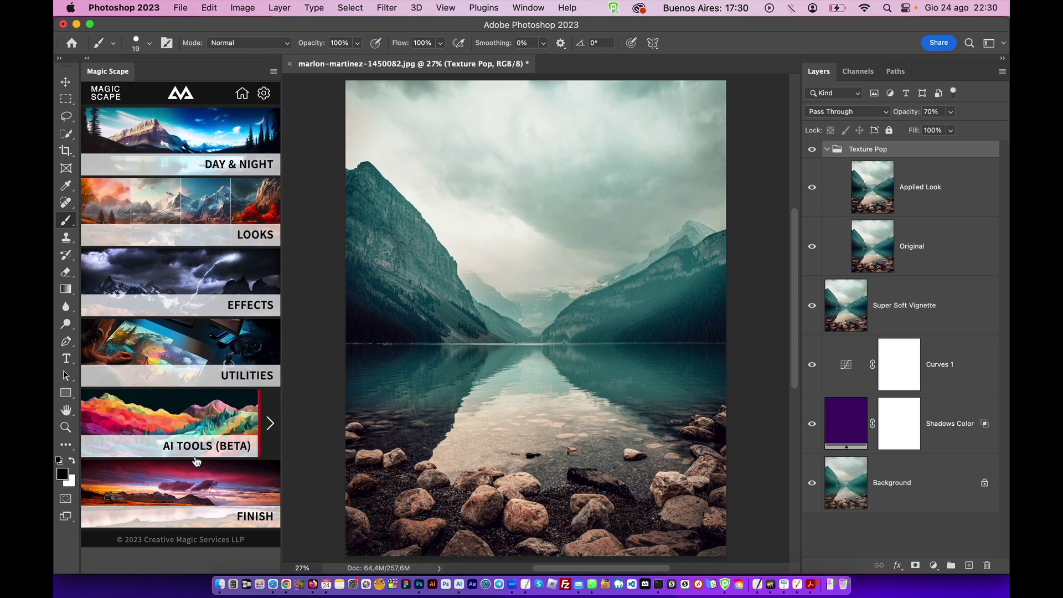